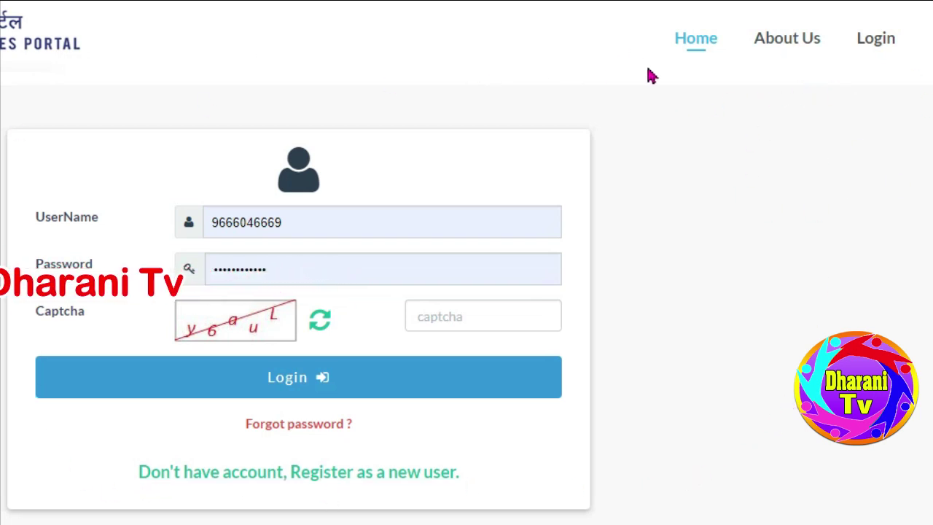
Log in with the prefilled credentials and the displayed captcha text, and open the Correction in Personal details service
{"action": "left_click", "coordinate": [877, 42]}
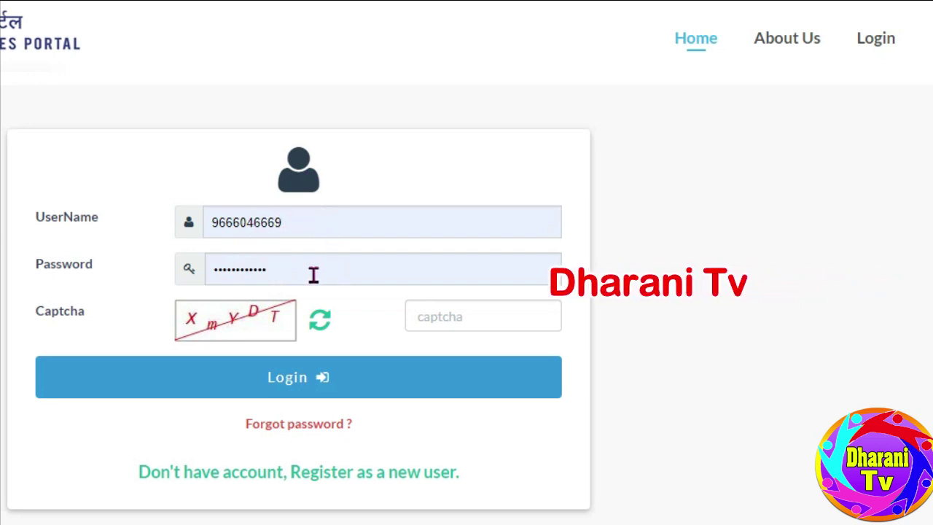
{"action": "left_click", "coordinate": [444, 318]}
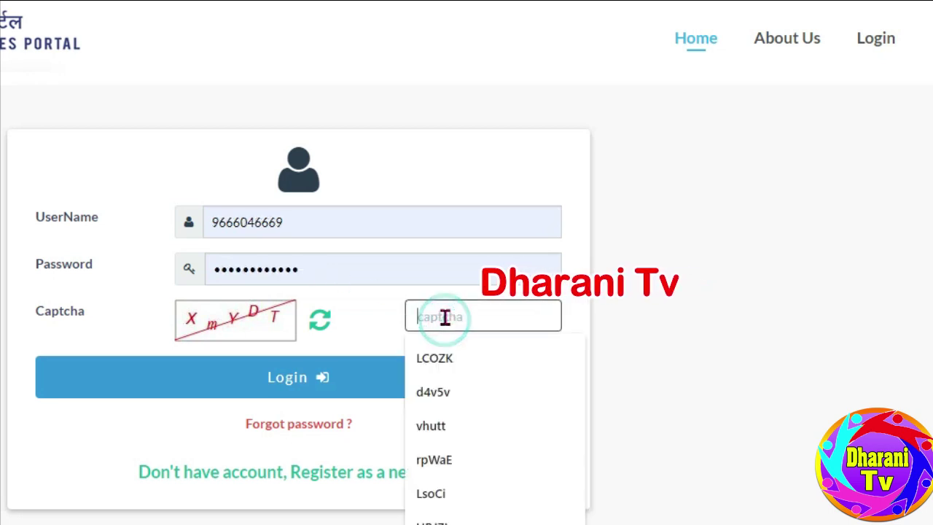
{"action": "type", "text": "Xm"}
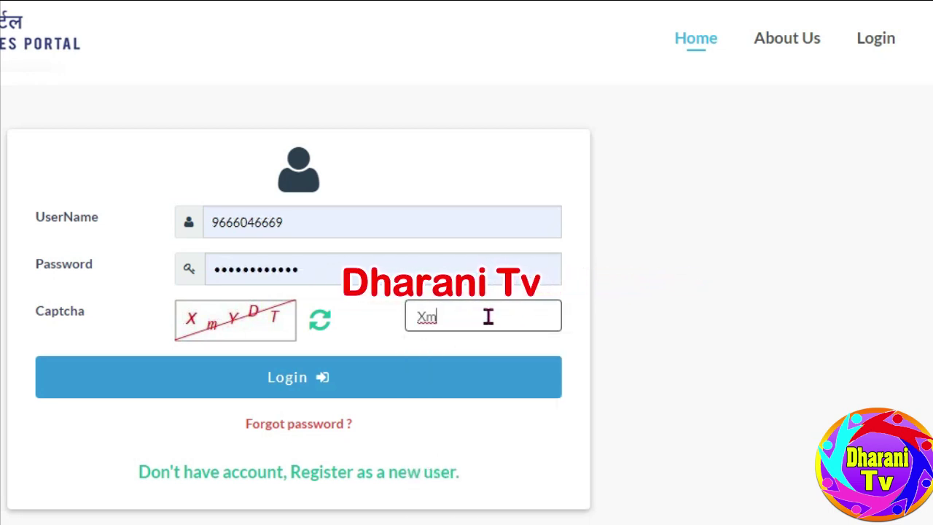
{"action": "type", "text": "YDT"}
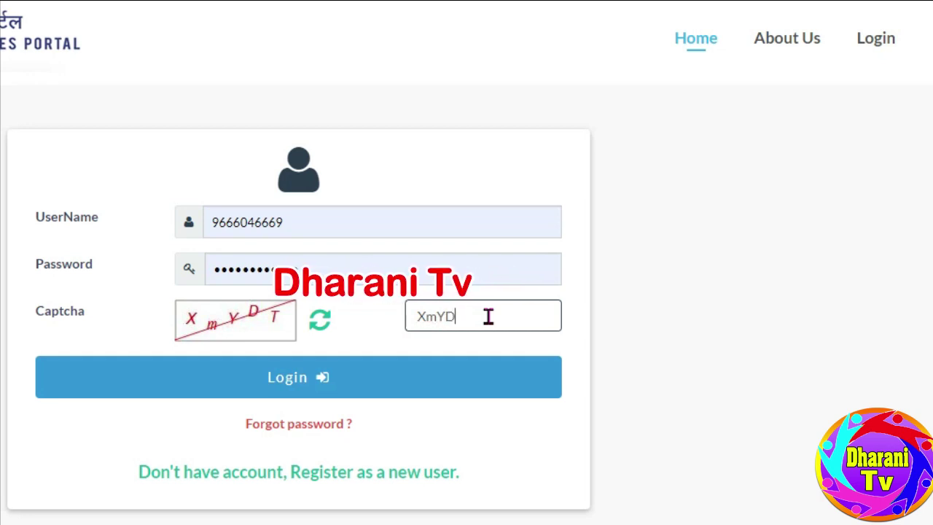
{"action": "left_click", "coordinate": [286, 387]}
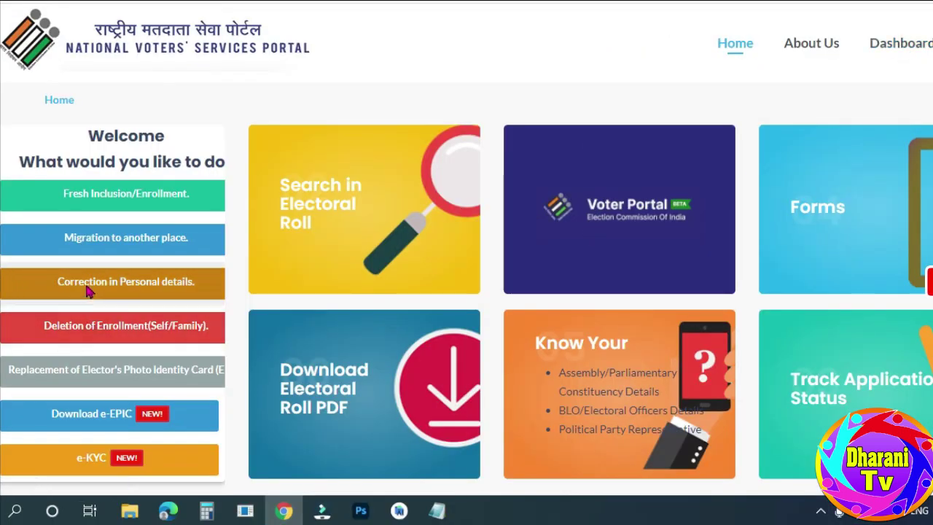
{"action": "left_click", "coordinate": [124, 290]}
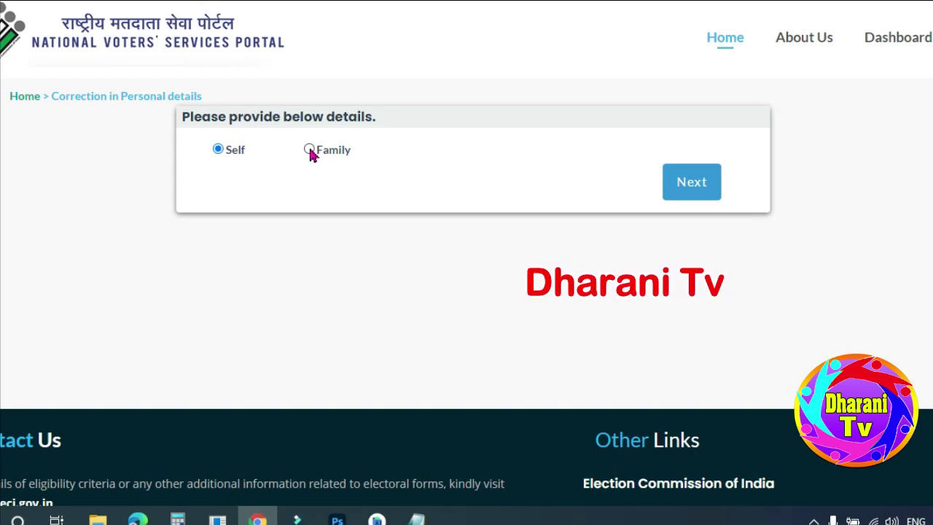
{"action": "left_click", "coordinate": [310, 150]}
{"action": "left_click", "coordinate": [373, 197]}
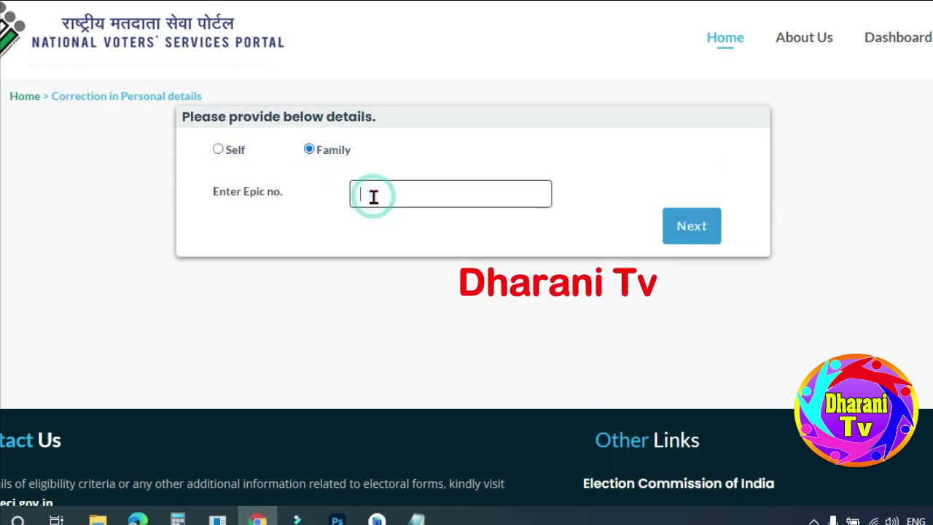
{"action": "left_click", "coordinate": [218, 149]}
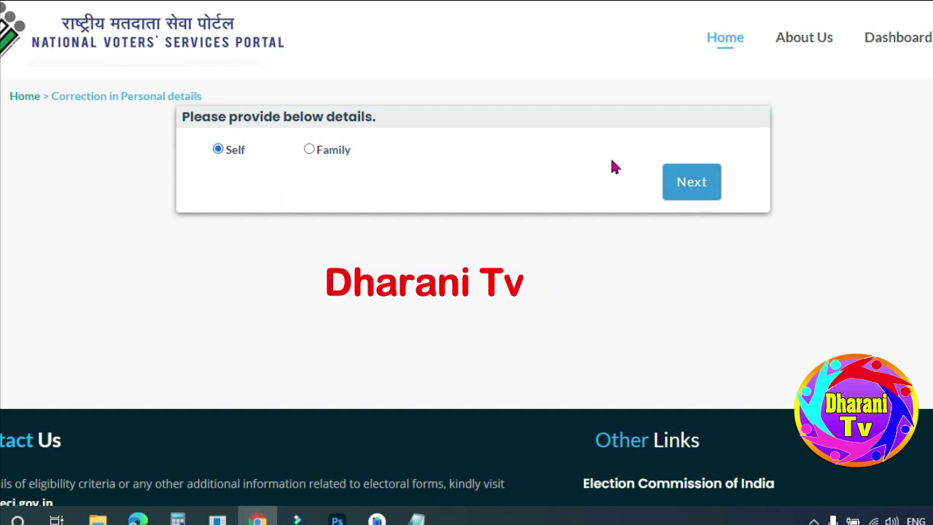
Proceed to the correction form for Self and set the form language to English
{"action": "left_click", "coordinate": [690, 191]}
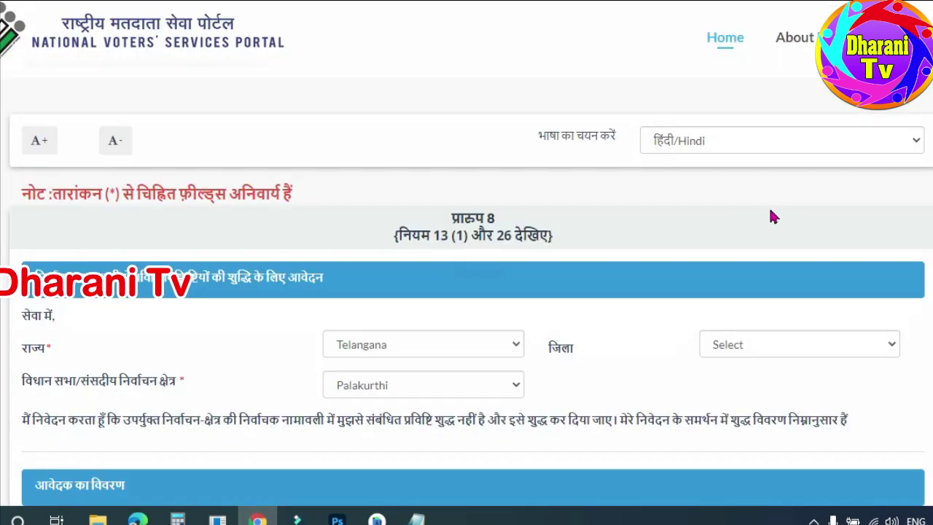
{"action": "scroll", "coordinate": [416, 285], "scroll_direction": "down", "scroll_amount": 3}
{"action": "scroll", "coordinate": [704, 160], "scroll_direction": "up", "scroll_amount": 3}
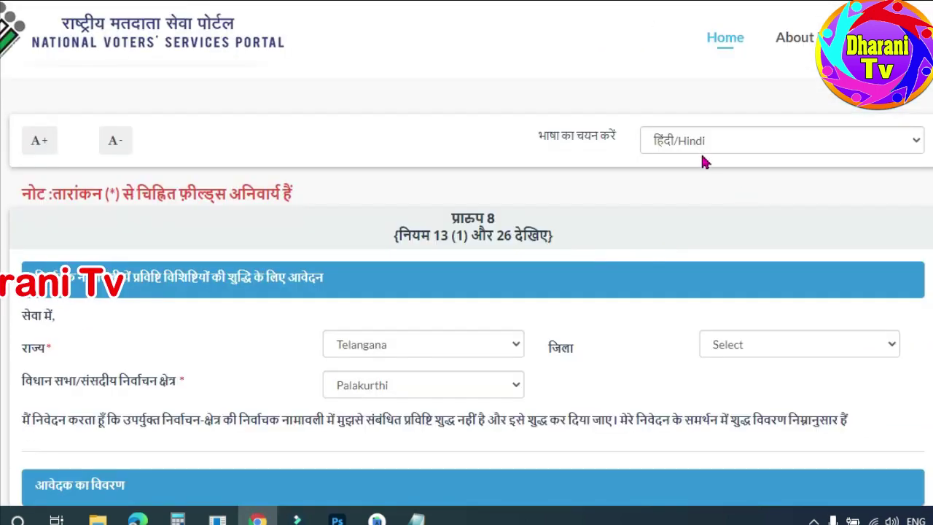
{"action": "left_click", "coordinate": [805, 149]}
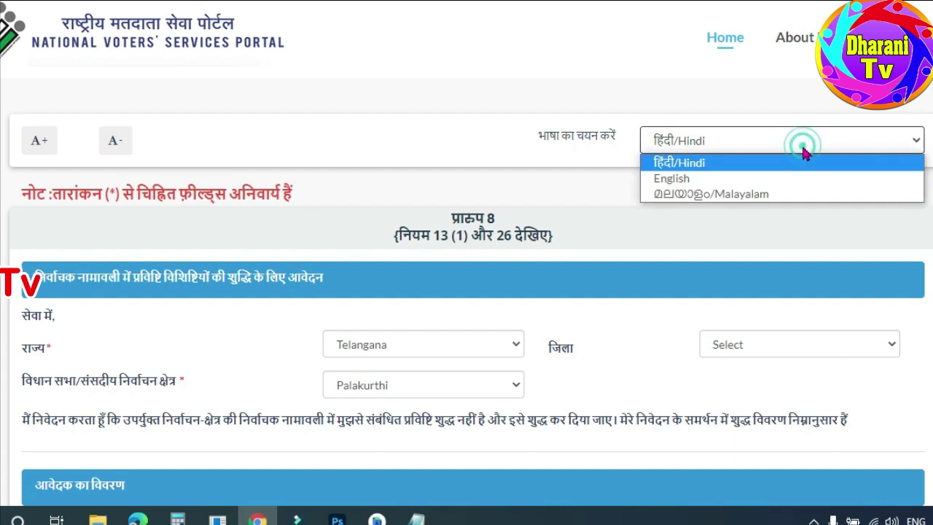
{"action": "left_click", "coordinate": [680, 180]}
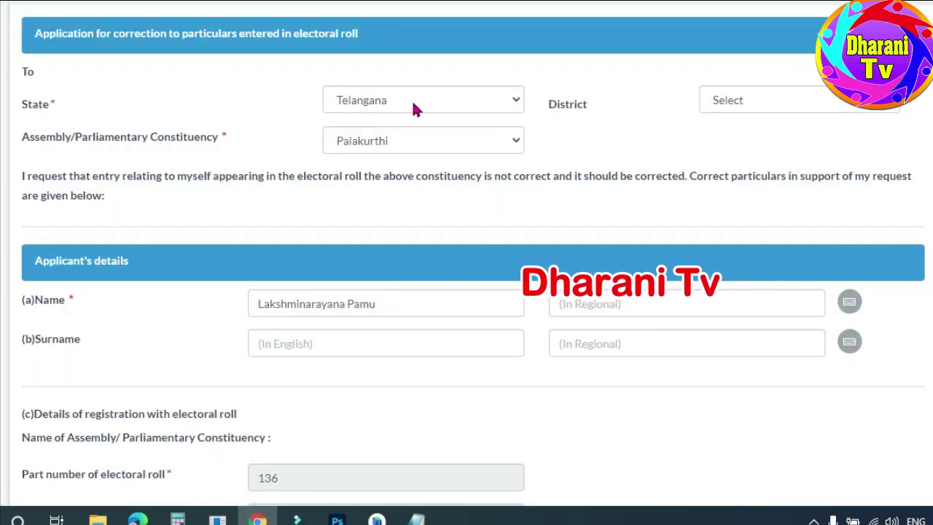
Set the district to Jangaon and the assembly/parliamentary constituency to Palakurthi
{"action": "left_click", "coordinate": [772, 104]}
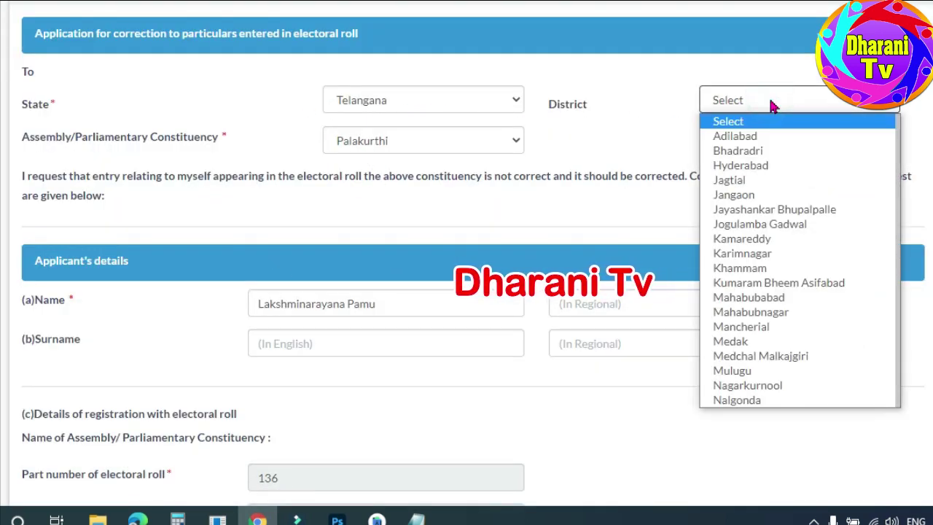
{"action": "left_click", "coordinate": [737, 194]}
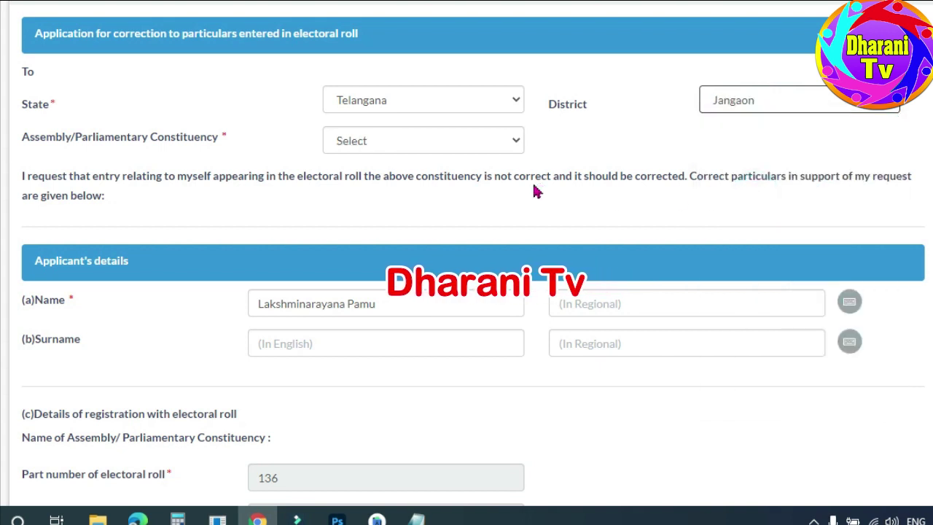
{"action": "left_click", "coordinate": [490, 143]}
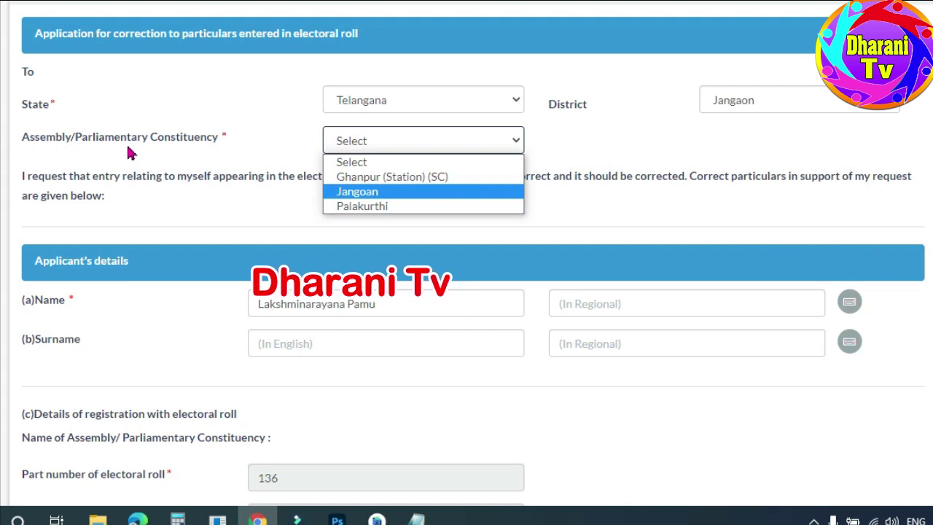
{"action": "left_click", "coordinate": [372, 206]}
Fill in the applicant's name in the regional language from the English name in the applicant's details
{"action": "scroll", "coordinate": [423, 208], "scroll_direction": "down", "scroll_amount": 2}
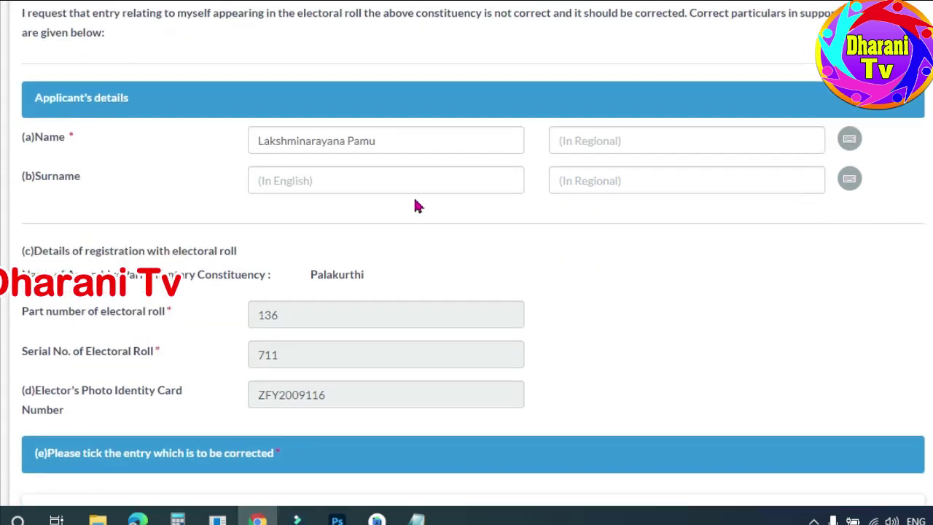
{"action": "left_click", "coordinate": [396, 143]}
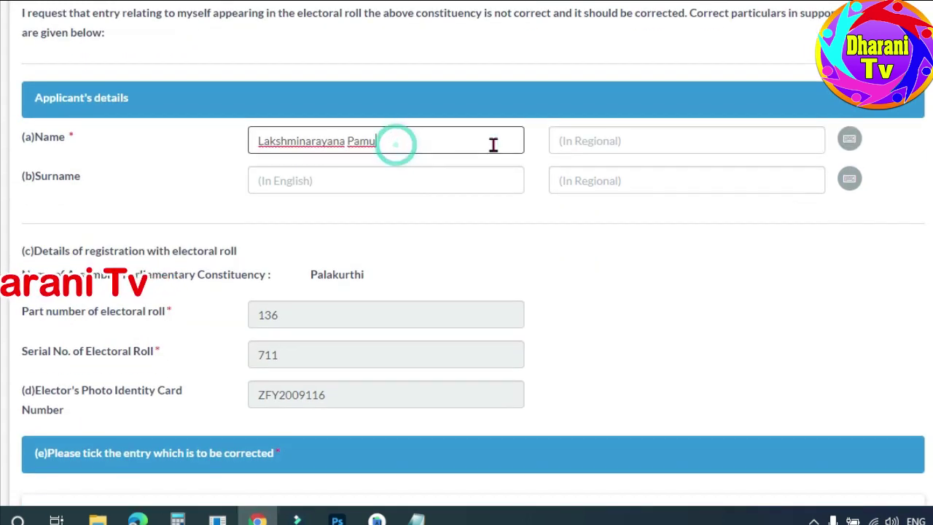
{"action": "left_click", "coordinate": [631, 144]}
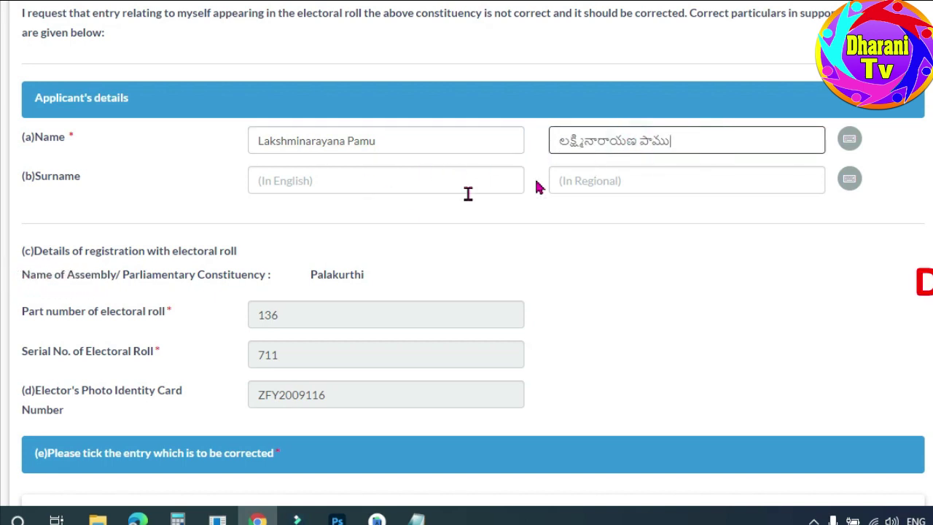
Mark Date of Birth as the entry to be corrected
{"action": "scroll", "coordinate": [380, 234], "scroll_direction": "down", "scroll_amount": 3}
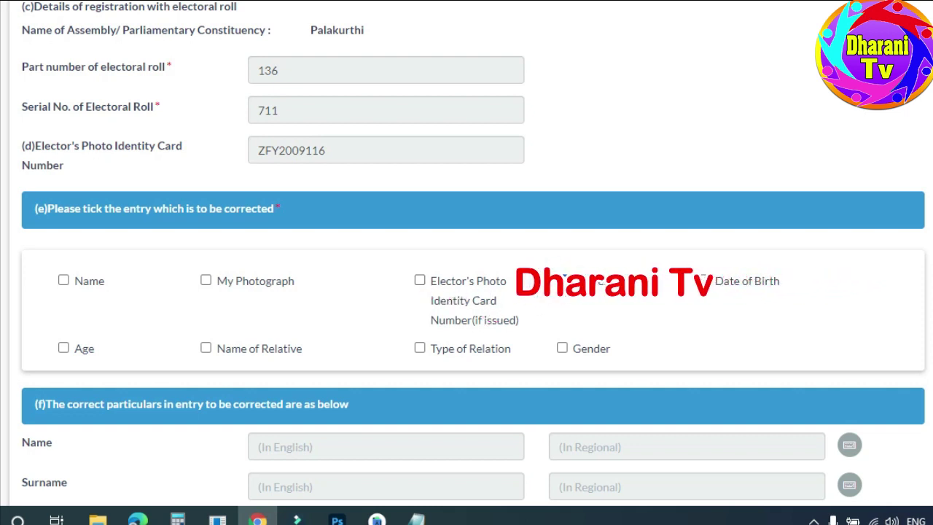
{"action": "left_click", "coordinate": [705, 281]}
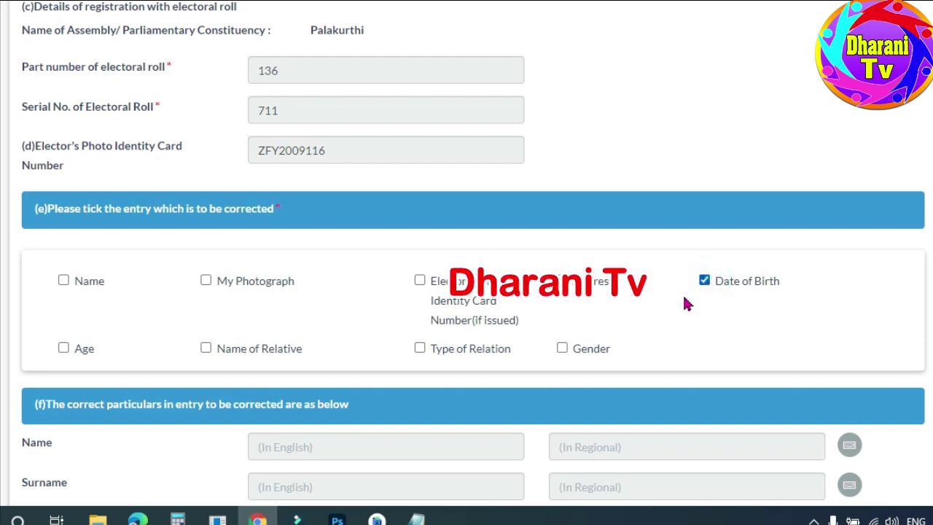
{"action": "left_click", "coordinate": [562, 349]}
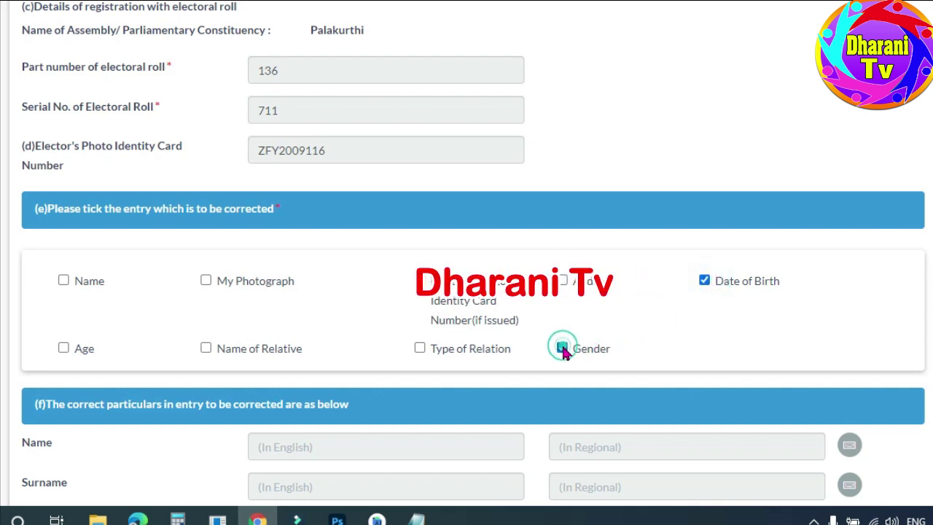
{"action": "left_click", "coordinate": [420, 350]}
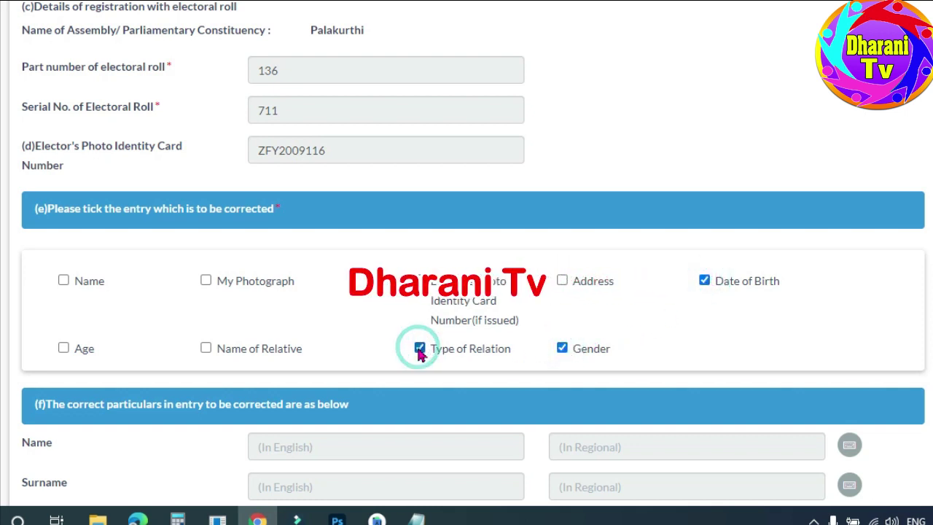
{"action": "left_click", "coordinate": [206, 348]}
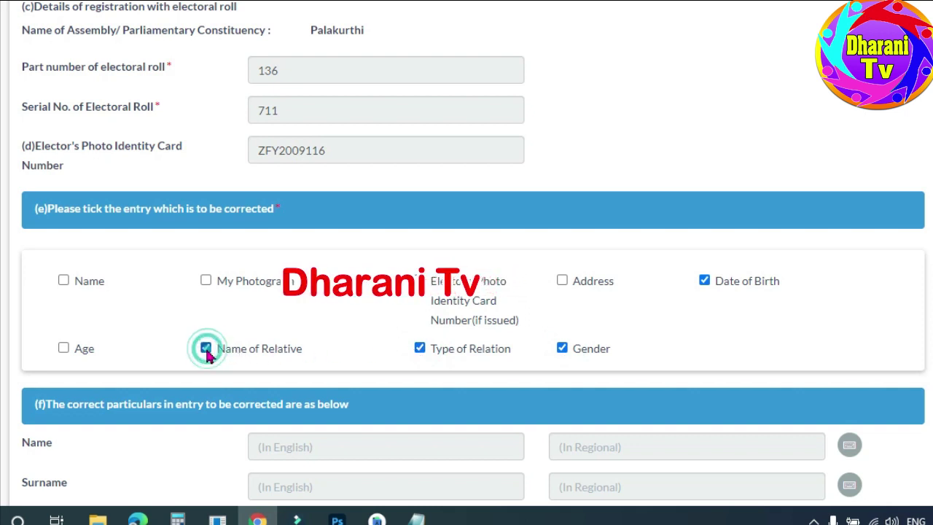
{"action": "left_click", "coordinate": [63, 348]}
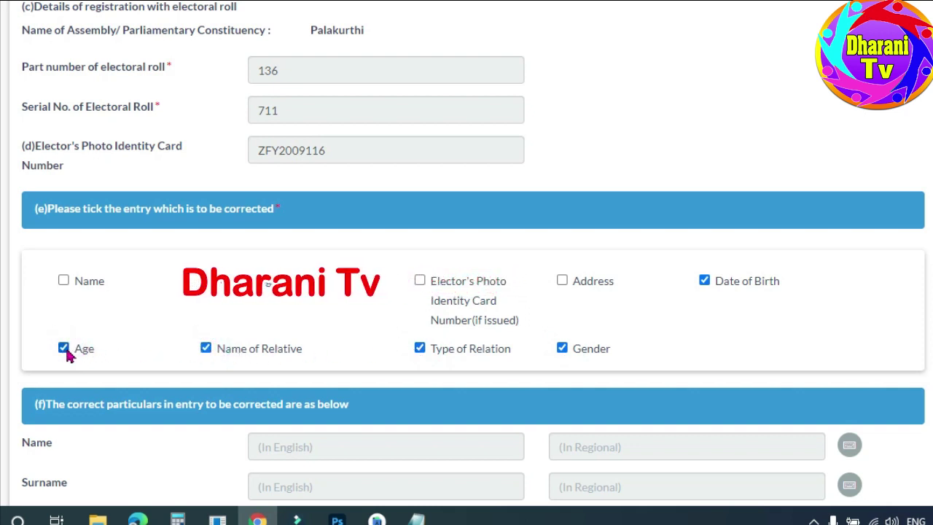
{"action": "left_click", "coordinate": [63, 349]}
{"action": "left_click", "coordinate": [206, 348]}
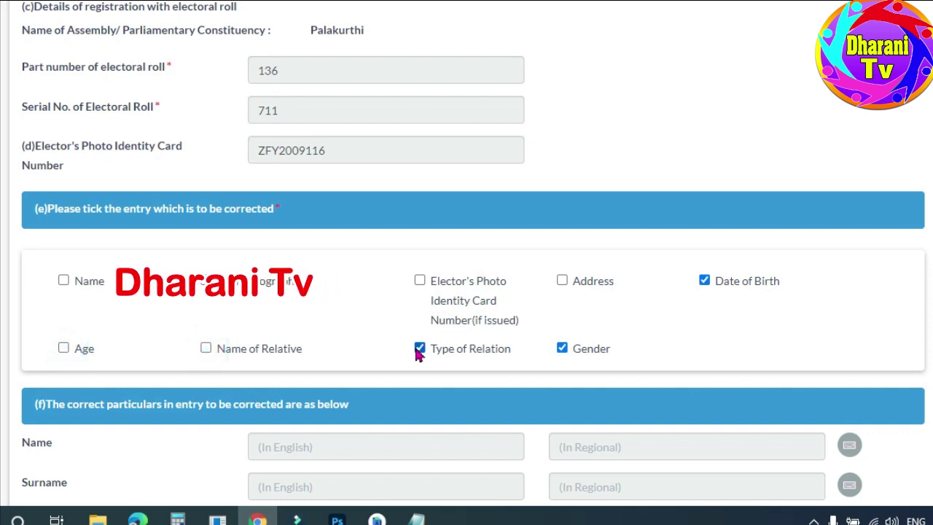
{"action": "left_click", "coordinate": [420, 348]}
{"action": "left_click", "coordinate": [563, 348]}
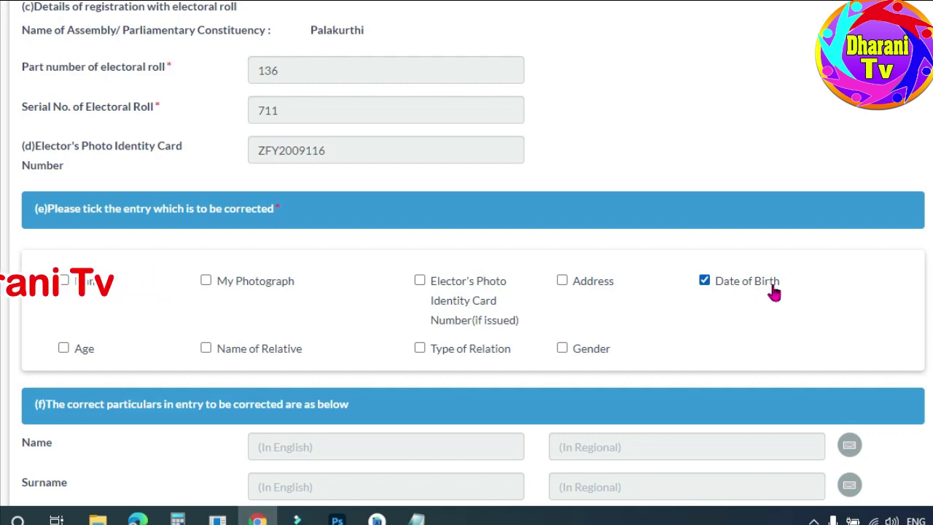
Enter the applicant's correct date of birth in the corrected particulars by choosing its year, month and day in the calendar
{"action": "scroll", "coordinate": [774, 292], "scroll_direction": "down", "scroll_amount": 3}
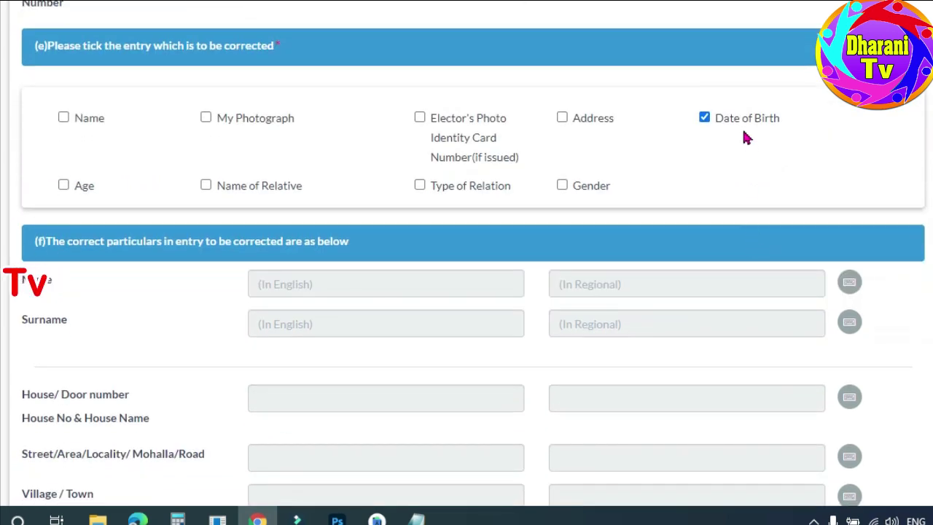
{"action": "scroll", "coordinate": [708, 188], "scroll_direction": "down", "scroll_amount": 9}
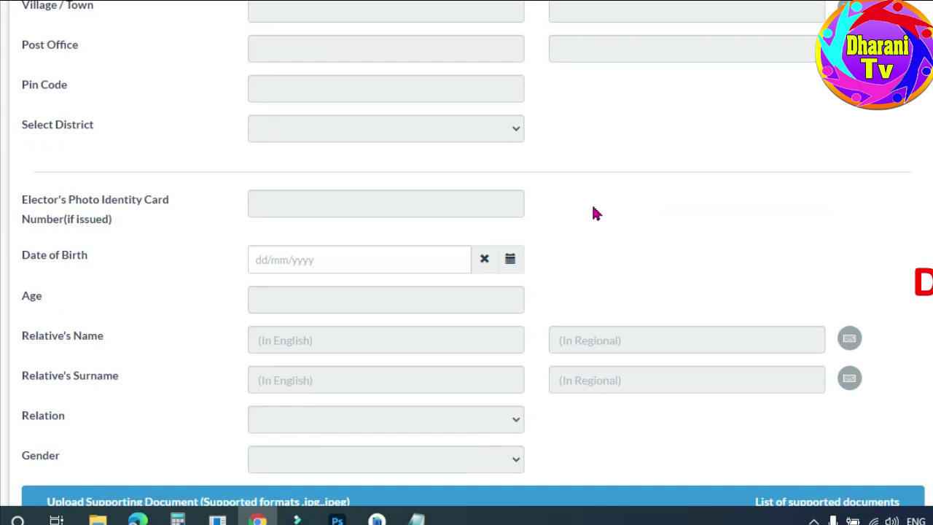
{"action": "left_click", "coordinate": [351, 261]}
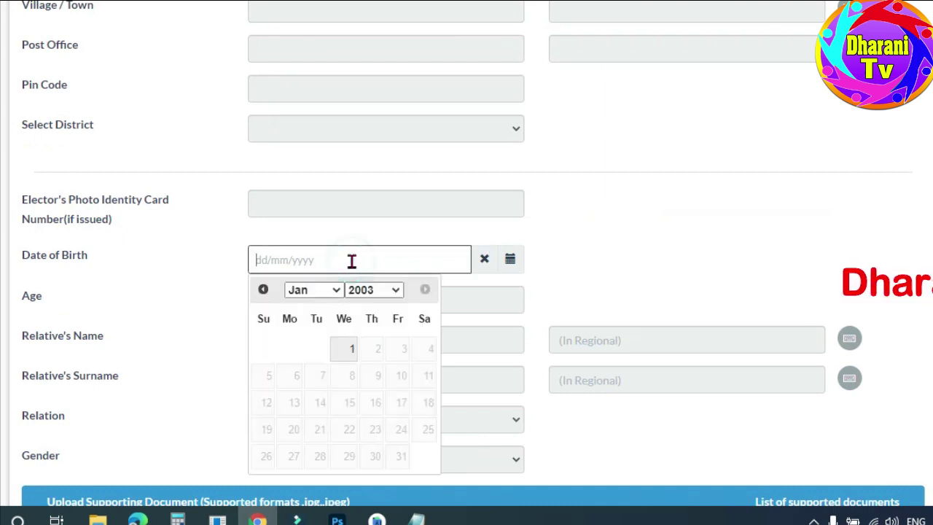
{"action": "left_click", "coordinate": [392, 292]}
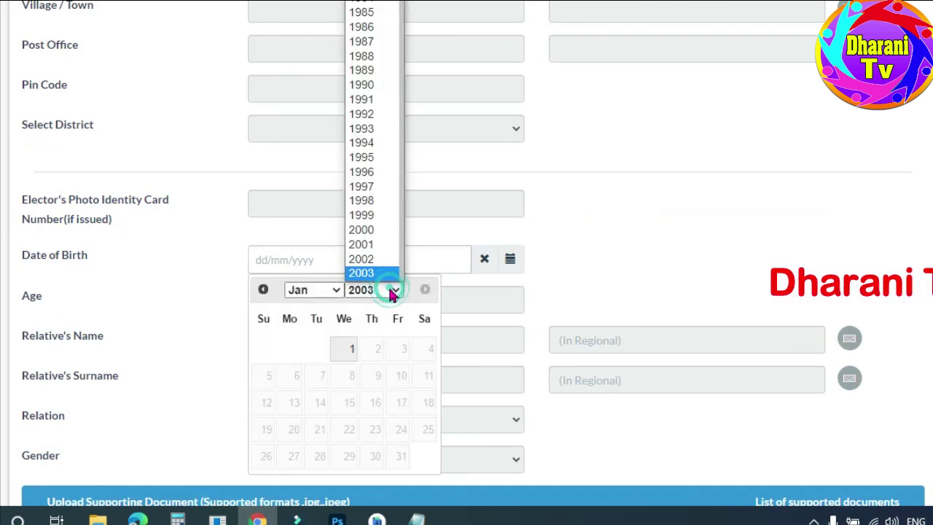
{"action": "scroll", "coordinate": [368, 73], "scroll_direction": "up", "scroll_amount": 10}
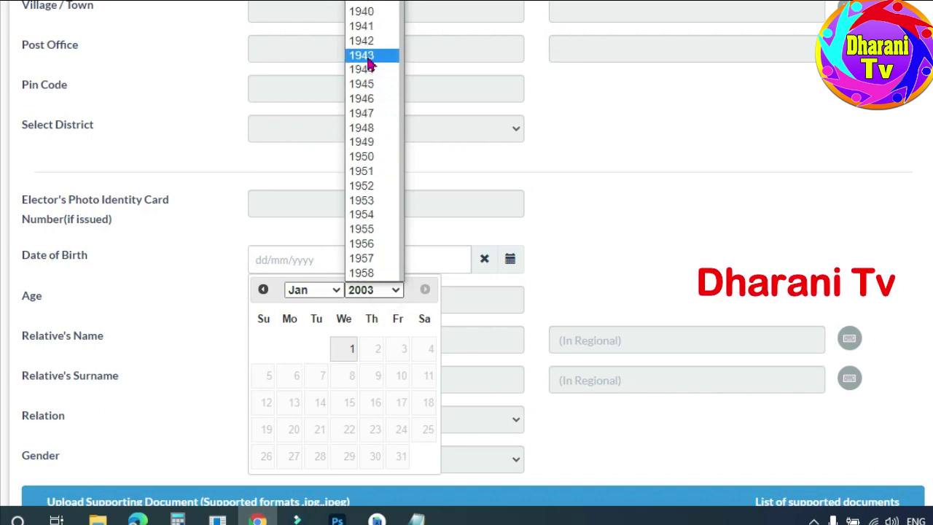
{"action": "left_click", "coordinate": [337, 293]}
{"action": "left_click", "coordinate": [296, 384]}
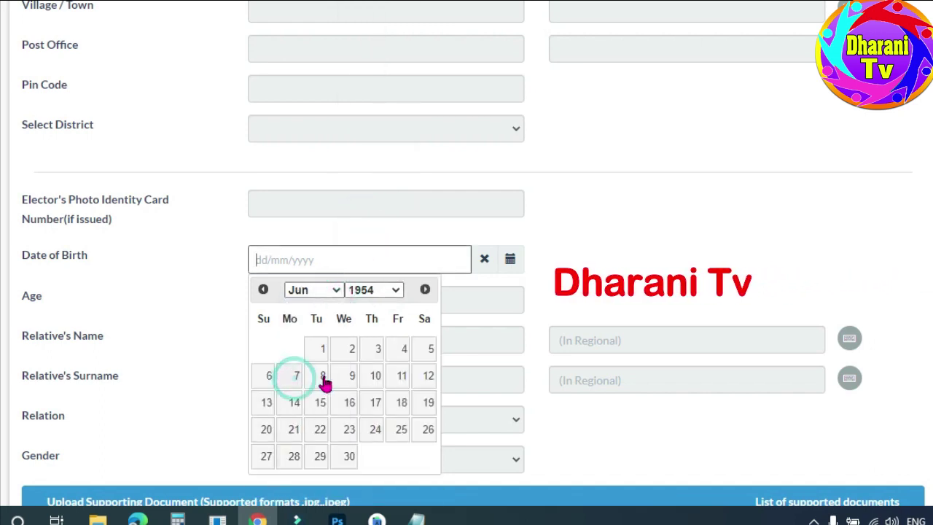
{"action": "left_click", "coordinate": [402, 350]}
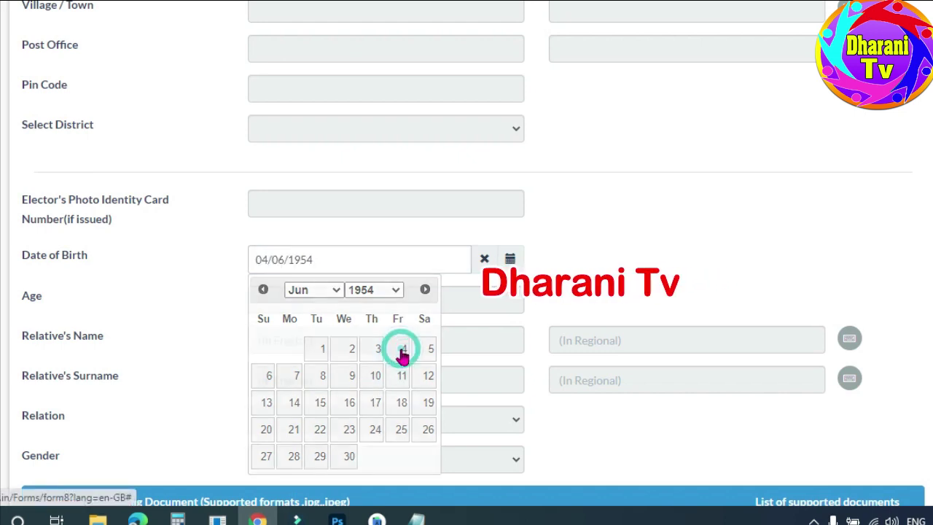
Set the age proof's type of document to Aadhar letter issued by UIDAI
{"action": "scroll", "coordinate": [576, 259], "scroll_direction": "down", "scroll_amount": 3}
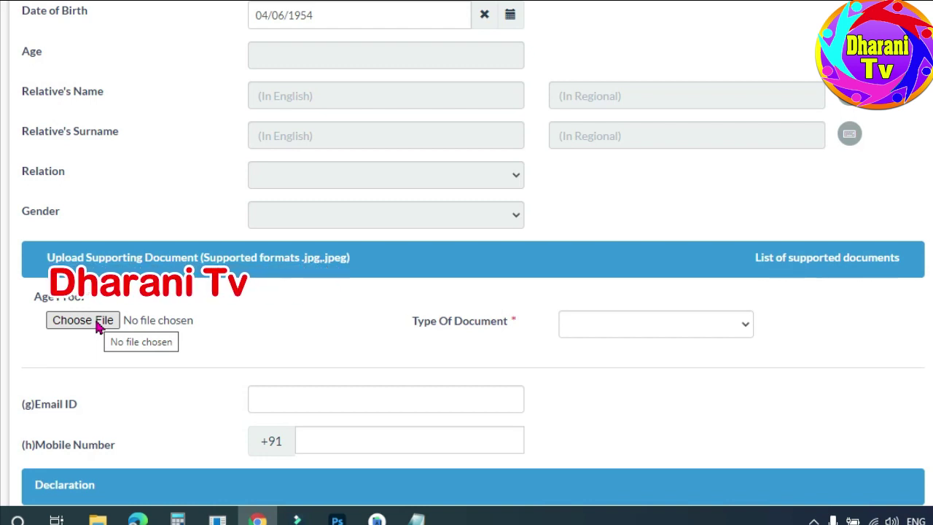
{"action": "left_click", "coordinate": [665, 328]}
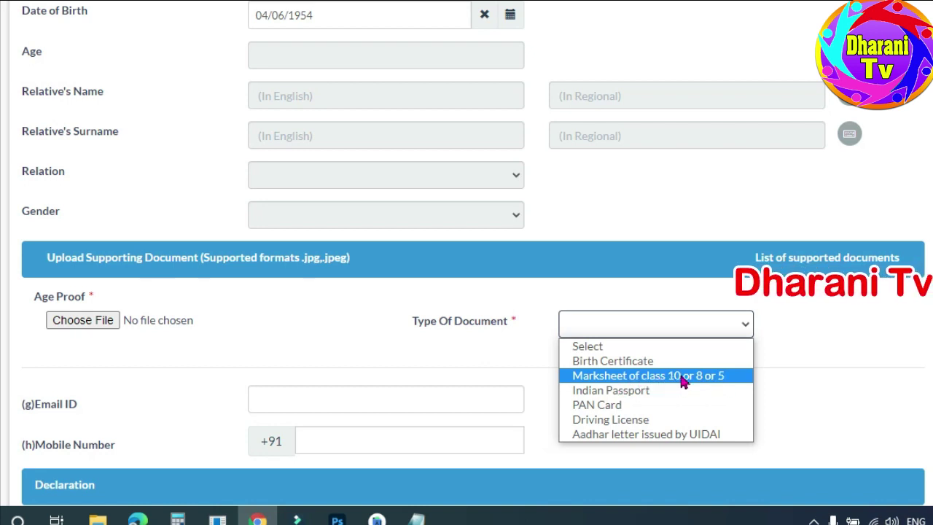
{"action": "left_click", "coordinate": [633, 436]}
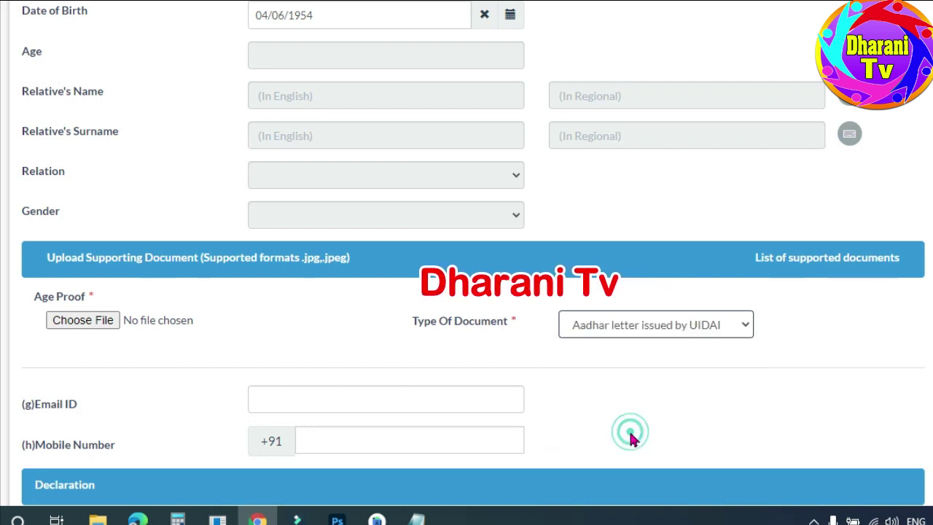
Try to attach a PDF from the Documents folder as the age proof
{"action": "left_click", "coordinate": [82, 321]}
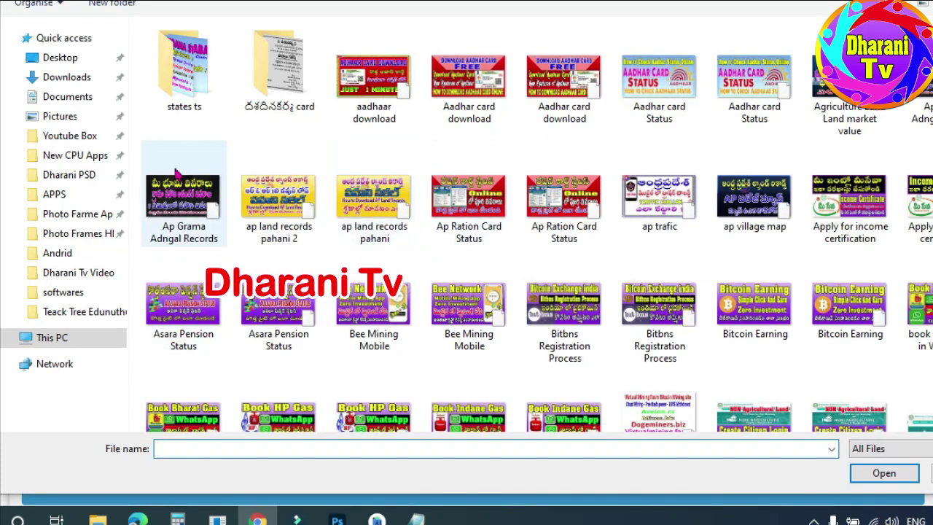
{"action": "left_click", "coordinate": [63, 96]}
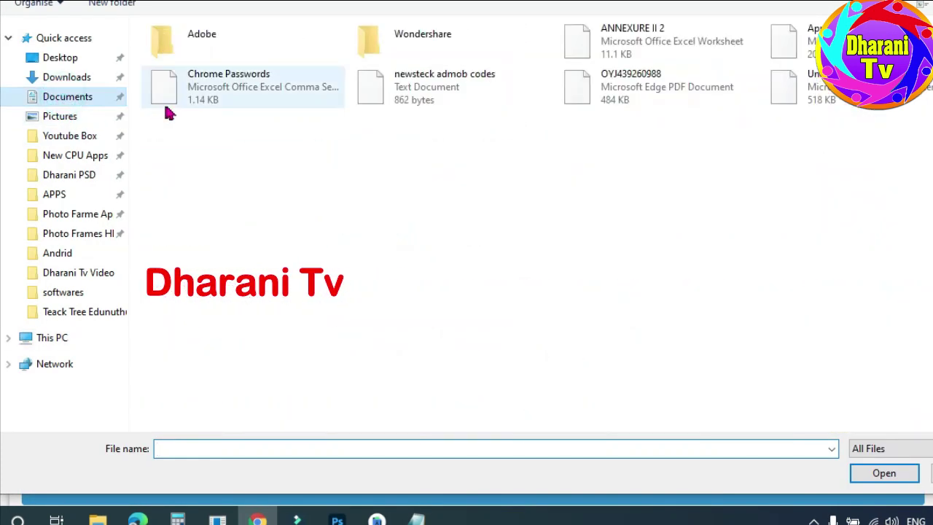
{"action": "left_click", "coordinate": [624, 89]}
{"action": "left_click", "coordinate": [885, 474]}
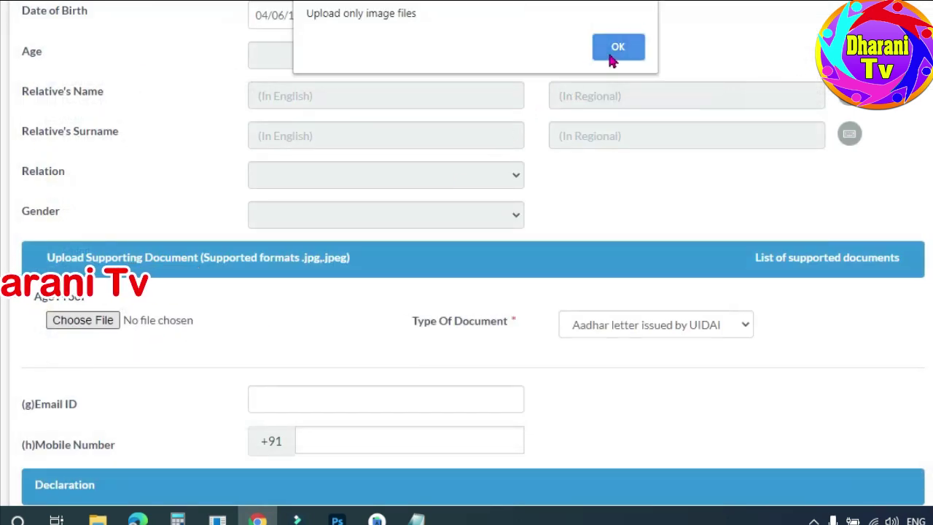
{"action": "left_click", "coordinate": [619, 48]}
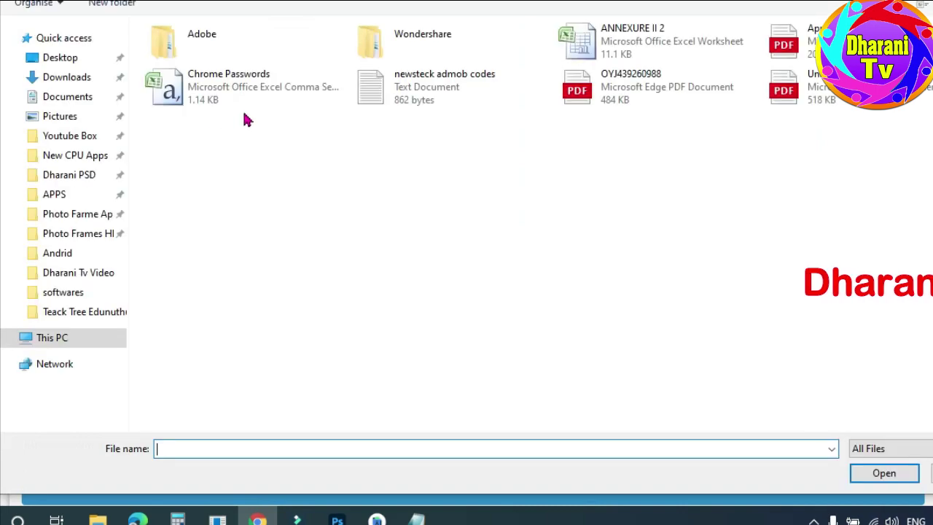
Attach the image 2b302c8dcca8f5d80c55505e0307b4db from the Pictures folder as the age proof
{"action": "left_click", "coordinate": [58, 115]}
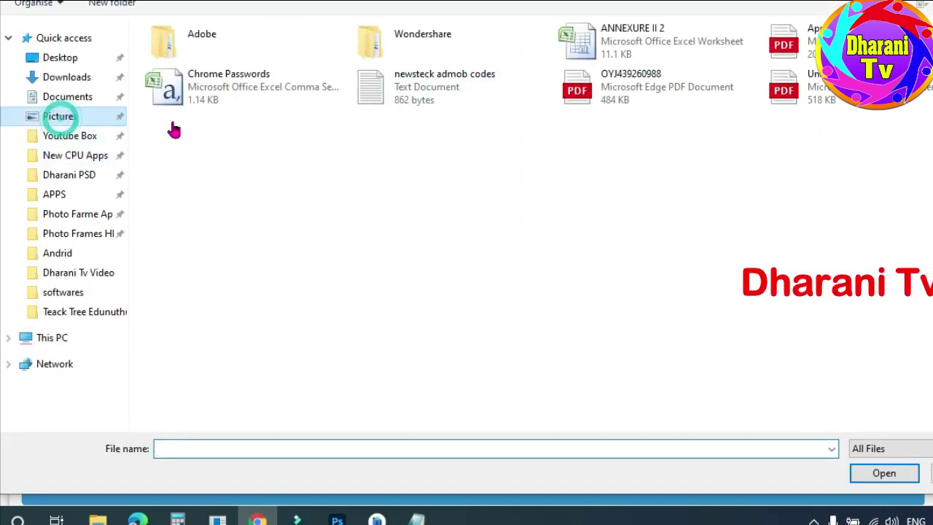
{"action": "left_click", "coordinate": [278, 76]}
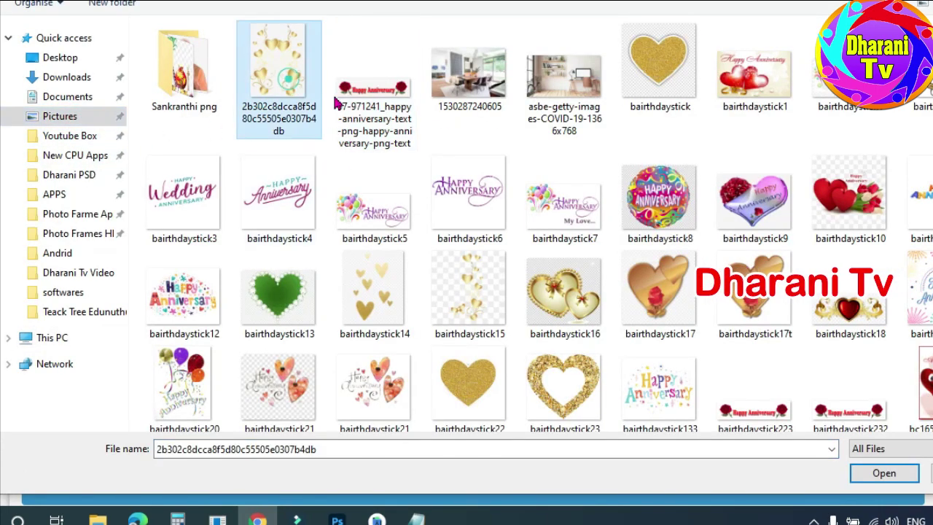
{"action": "left_click", "coordinate": [884, 473]}
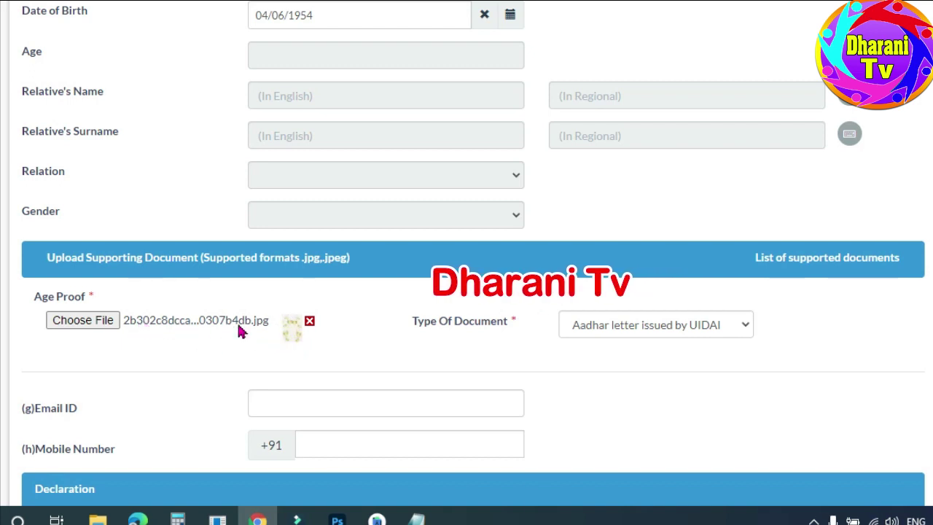
Enter hyd as the place in the declaration and fill in the captcha code
{"action": "scroll", "coordinate": [331, 335], "scroll_direction": "down", "scroll_amount": 2}
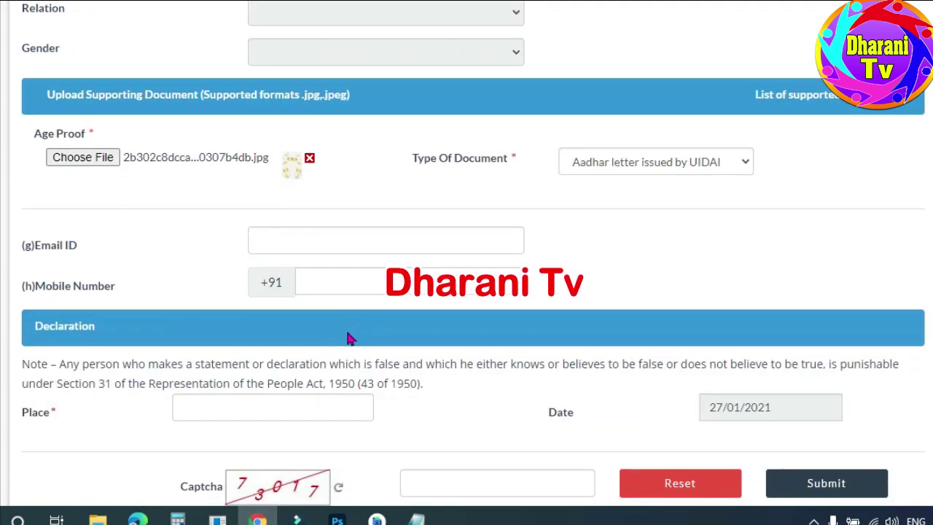
{"action": "left_click", "coordinate": [294, 241]}
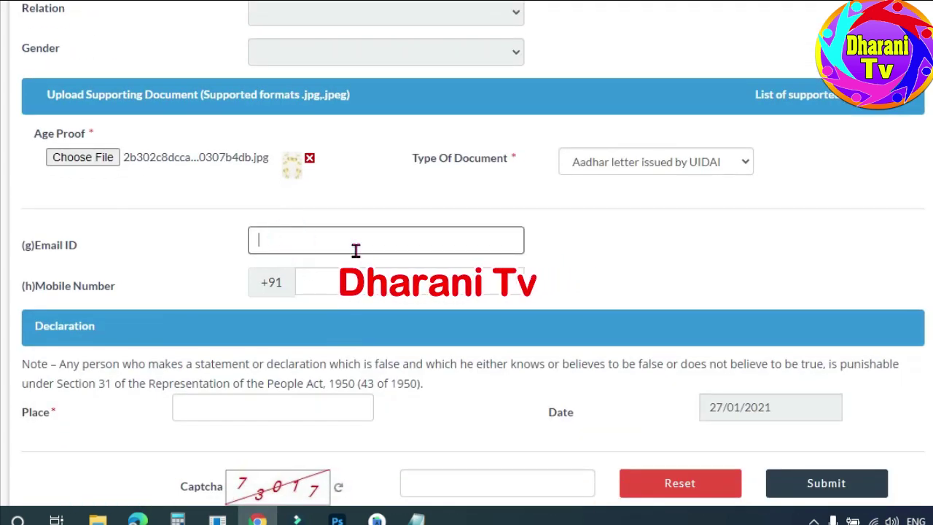
{"action": "left_click", "coordinate": [591, 286]}
{"action": "scroll", "coordinate": [350, 326], "scroll_direction": "down", "scroll_amount": 2}
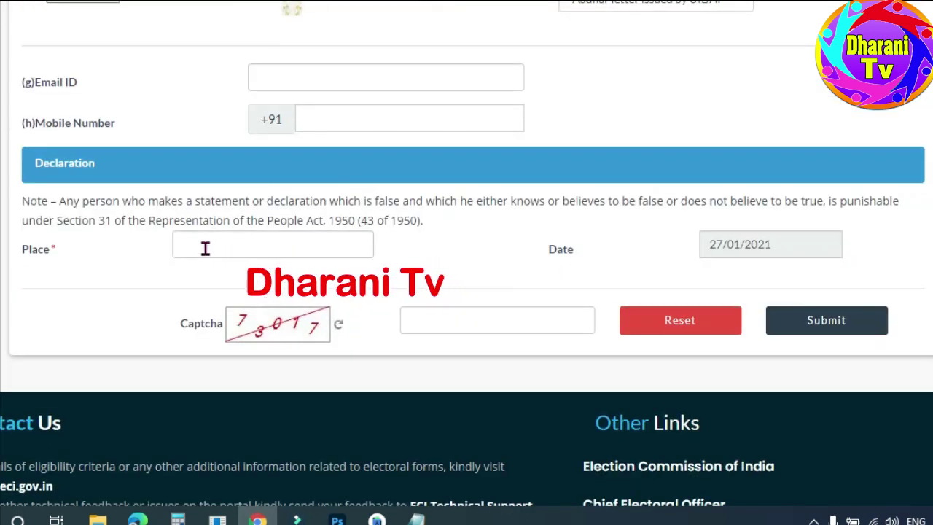
{"action": "left_click", "coordinate": [205, 246]}
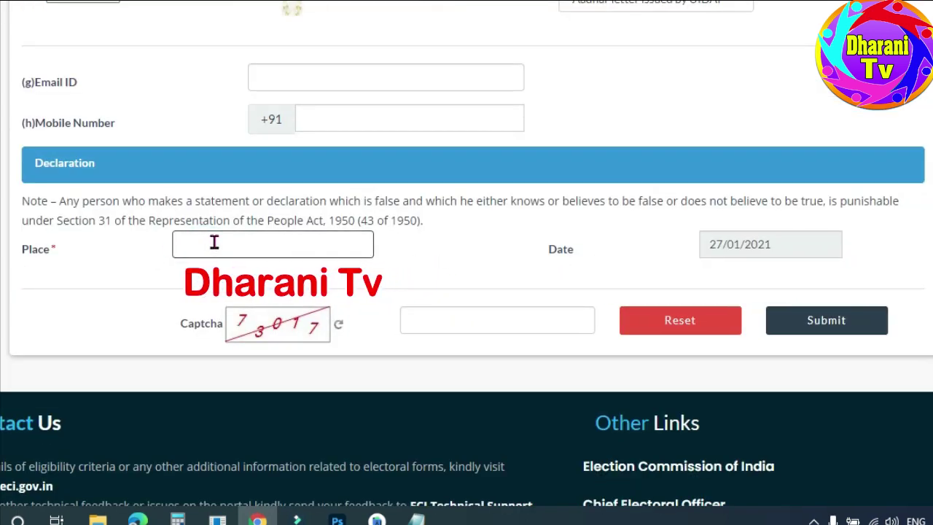
{"action": "type", "text": "hyd"}
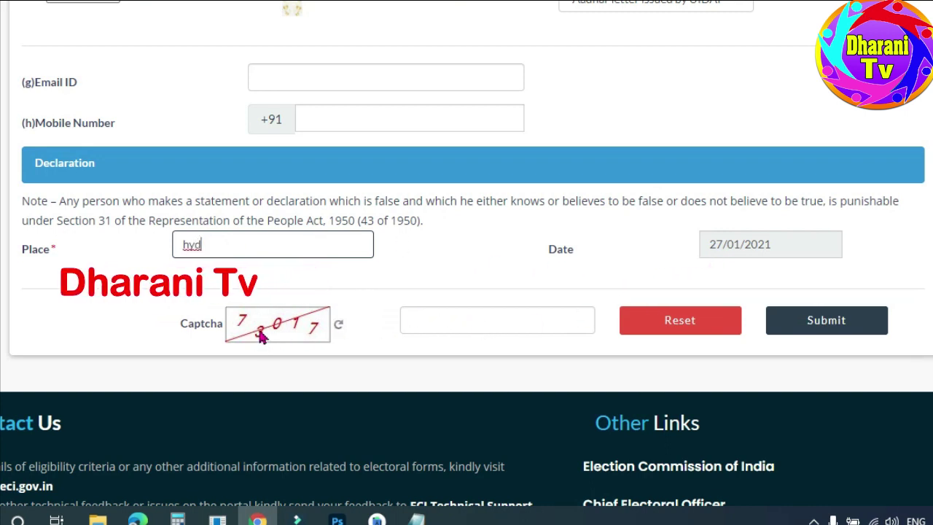
{"action": "left_click", "coordinate": [437, 321]}
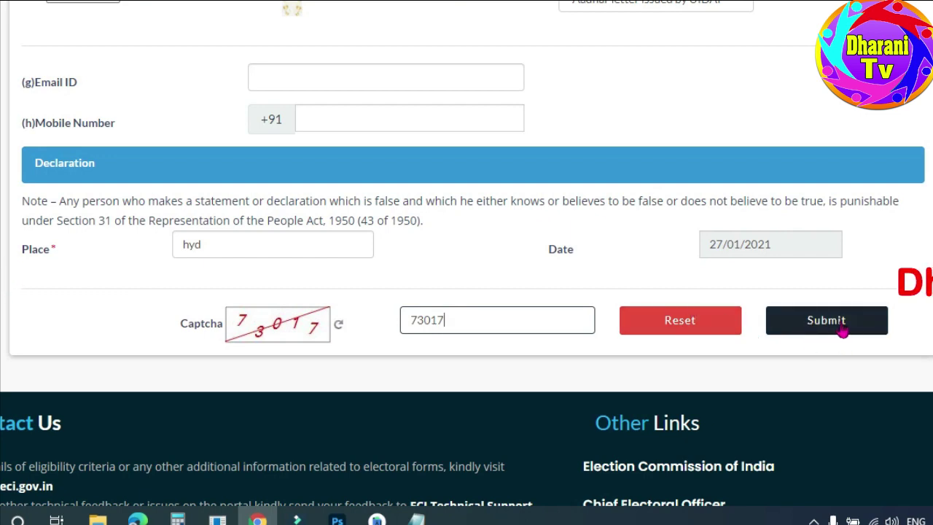
Review the corrected date of birth, the applicant's details, the entry ticked for correction and the attached age proof
{"action": "scroll", "coordinate": [581, 304], "scroll_direction": "up", "scroll_amount": 7}
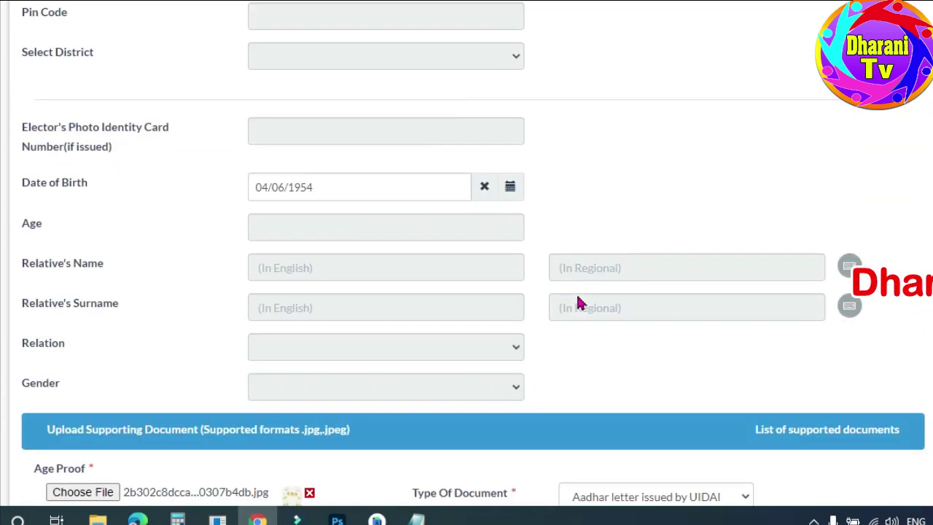
{"action": "scroll", "coordinate": [581, 304], "scroll_direction": "up", "scroll_amount": 3}
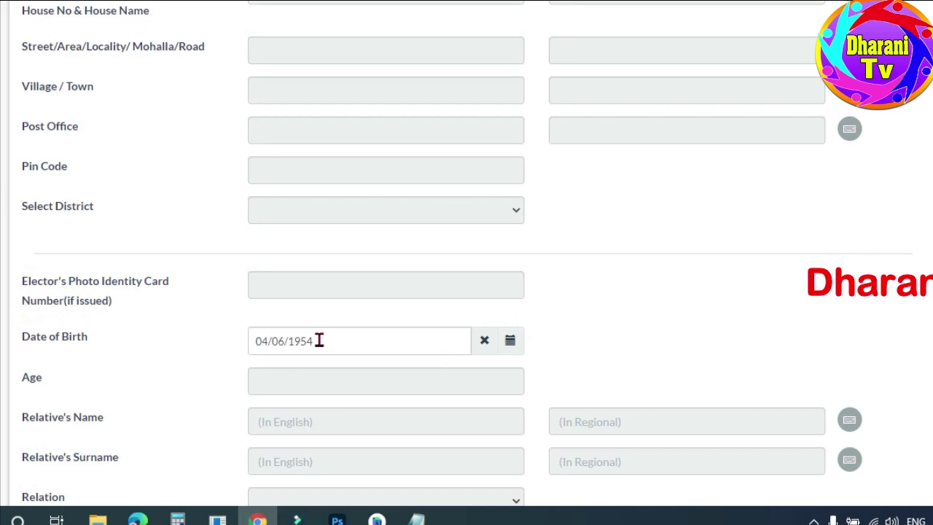
{"action": "left_click_drag", "start_coordinate": [305, 340], "coordinate": [205, 346]}
{"action": "left_click", "coordinate": [623, 325]}
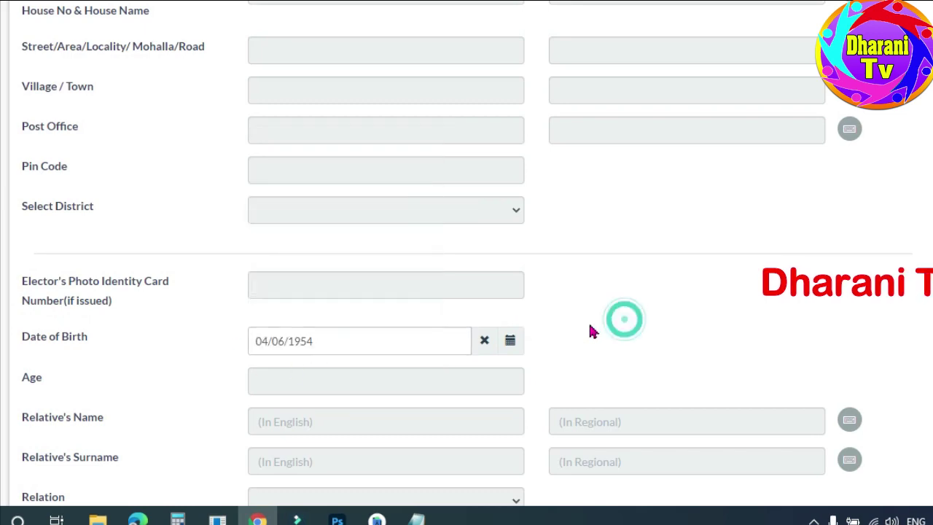
{"action": "scroll", "coordinate": [591, 329], "scroll_direction": "up", "scroll_amount": 10}
{"action": "scroll", "coordinate": [431, 233], "scroll_direction": "up", "scroll_amount": 7}
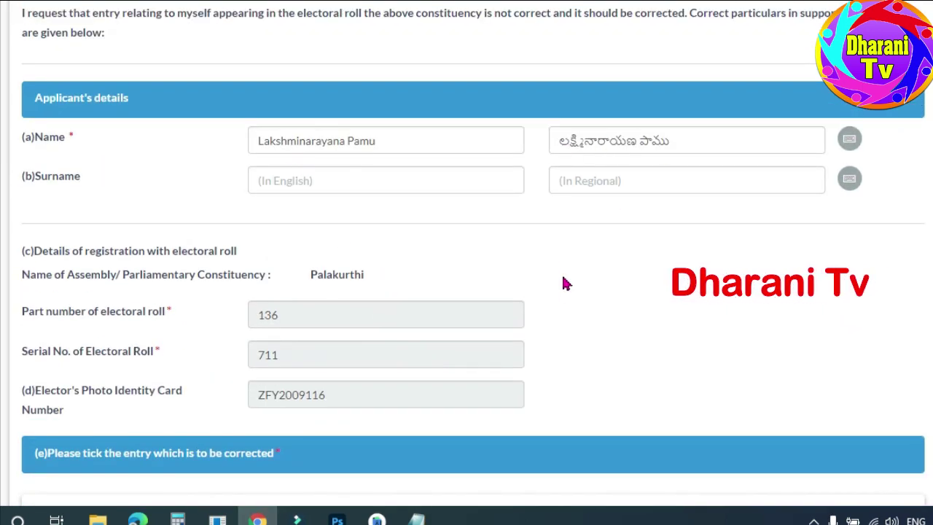
{"action": "scroll", "coordinate": [564, 306], "scroll_direction": "down", "scroll_amount": 9}
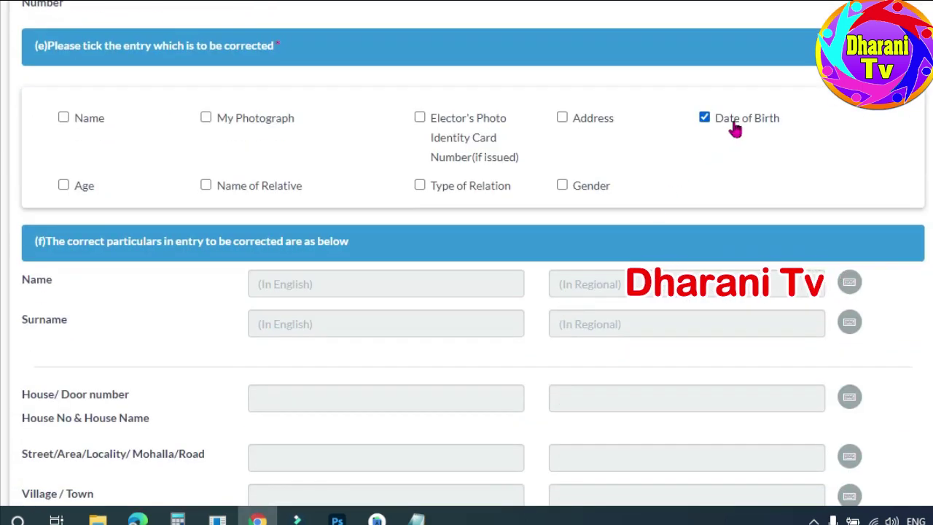
{"action": "scroll", "coordinate": [669, 311], "scroll_direction": "down", "scroll_amount": 8}
{"action": "scroll", "coordinate": [668, 311], "scroll_direction": "down", "scroll_amount": 9}
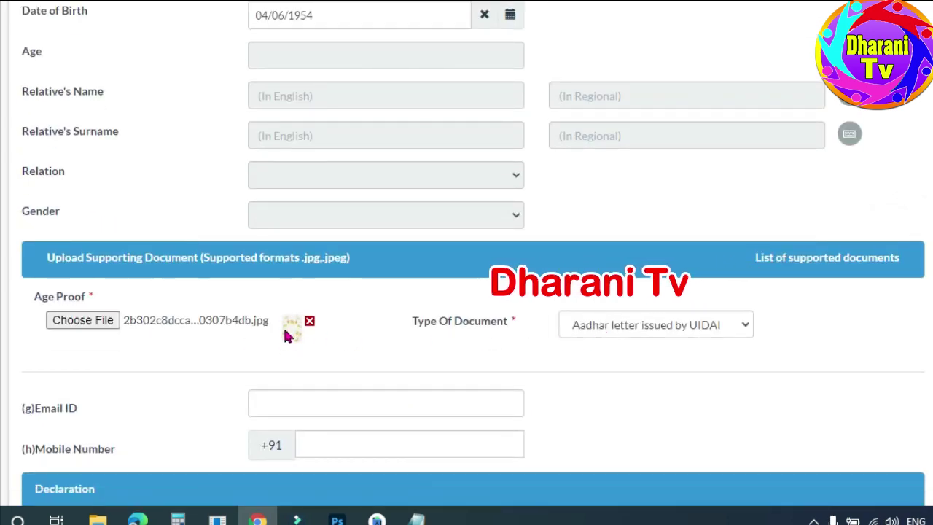
Submit the completed Form 8 correction application
{"action": "scroll", "coordinate": [558, 354], "scroll_direction": "down", "scroll_amount": 10}
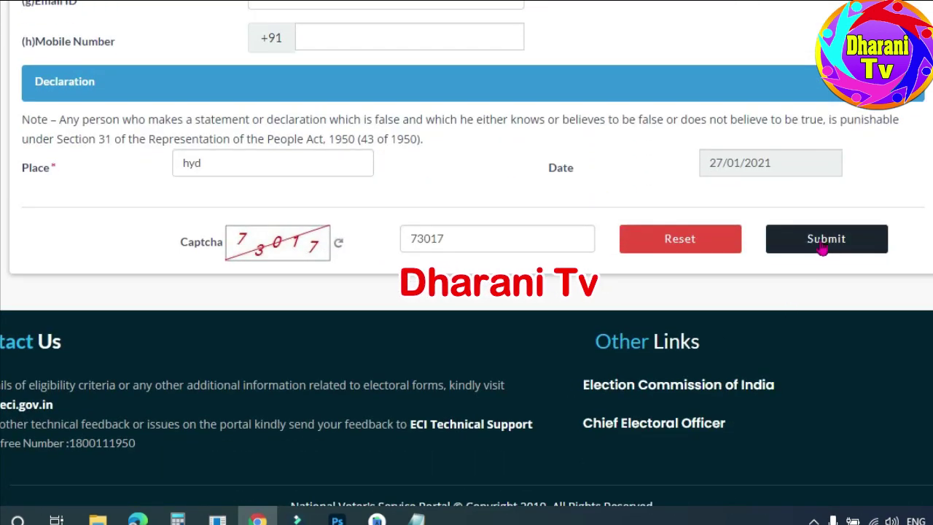
{"action": "left_click", "coordinate": [826, 239]}
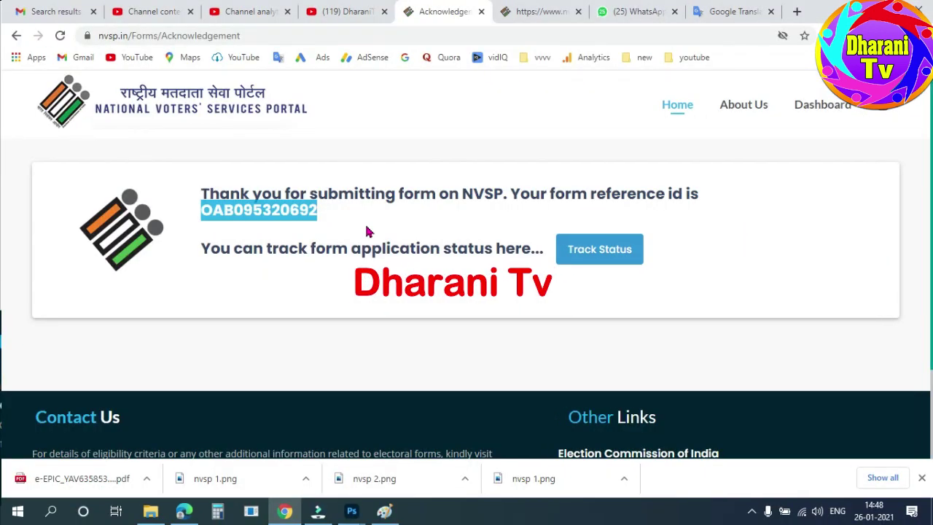